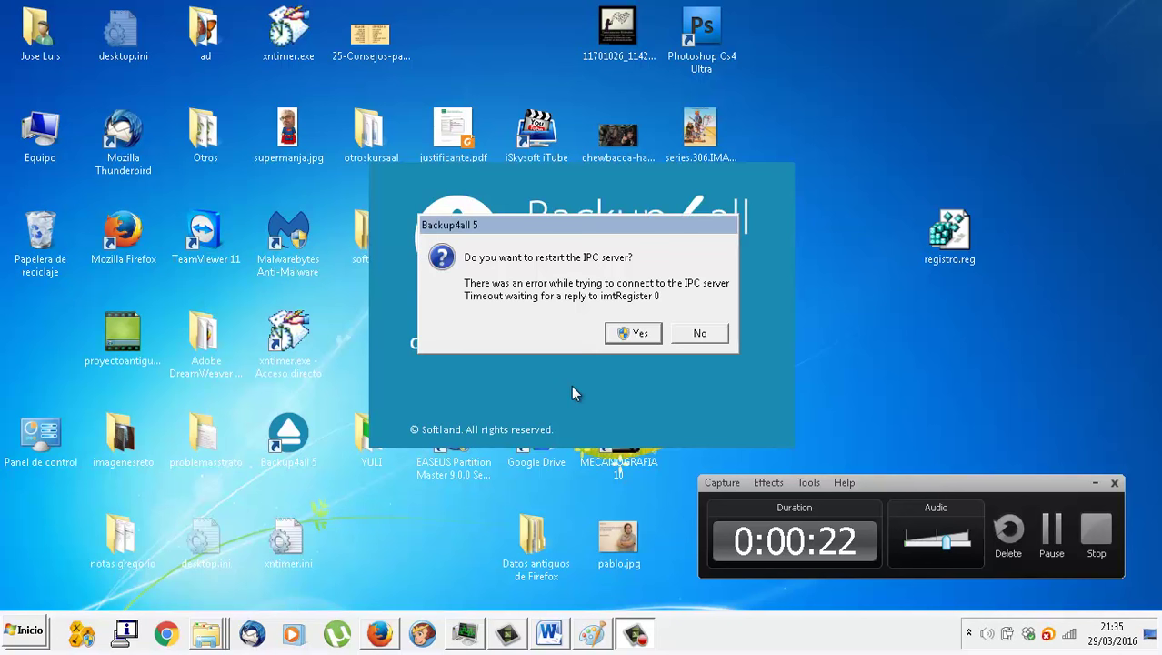
# Step: Restart the IPC server at each connection error and start creating a new backup job
pyautogui.click(651, 338)
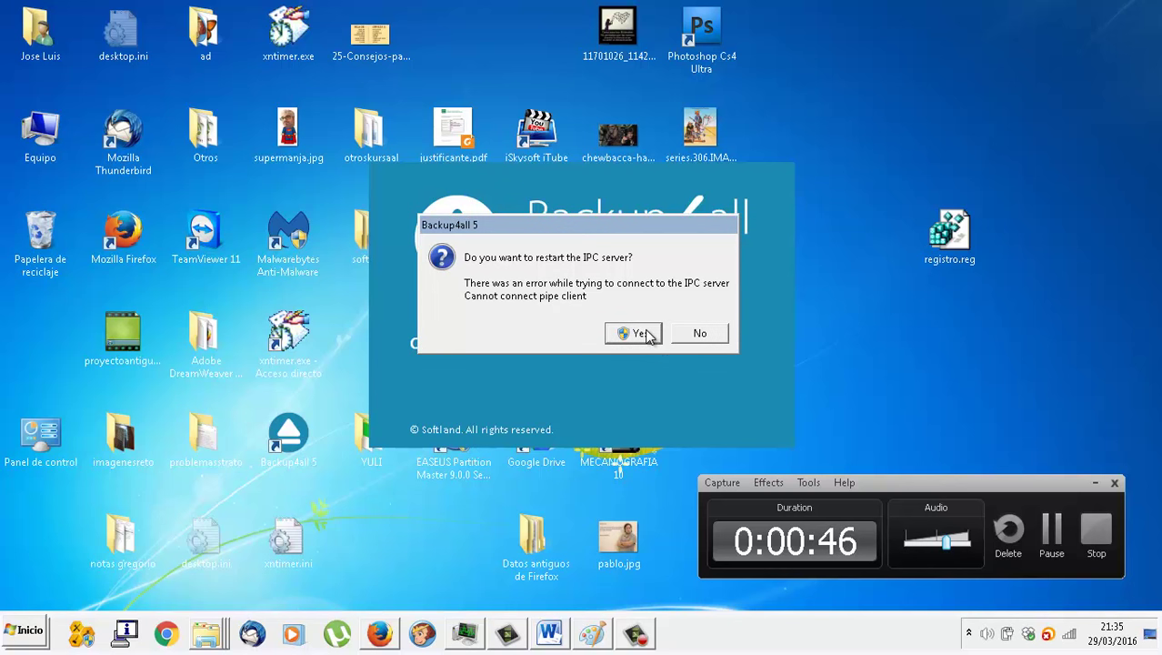
pyautogui.click(645, 333)
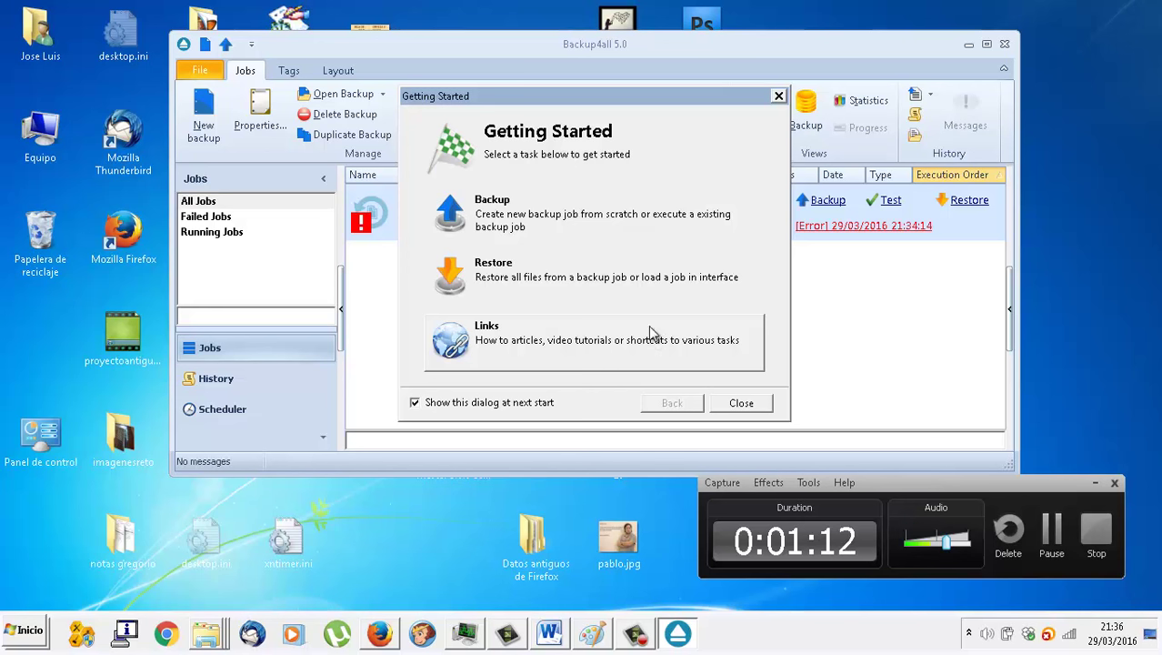
pyautogui.click(530, 233)
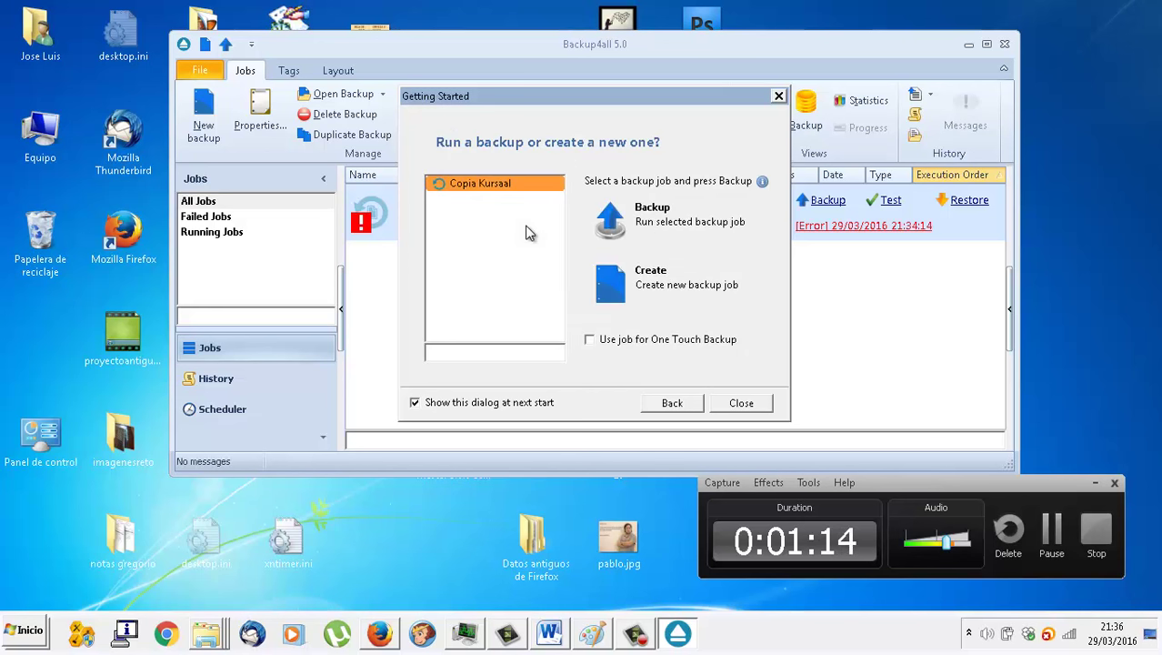
pyautogui.click(628, 285)
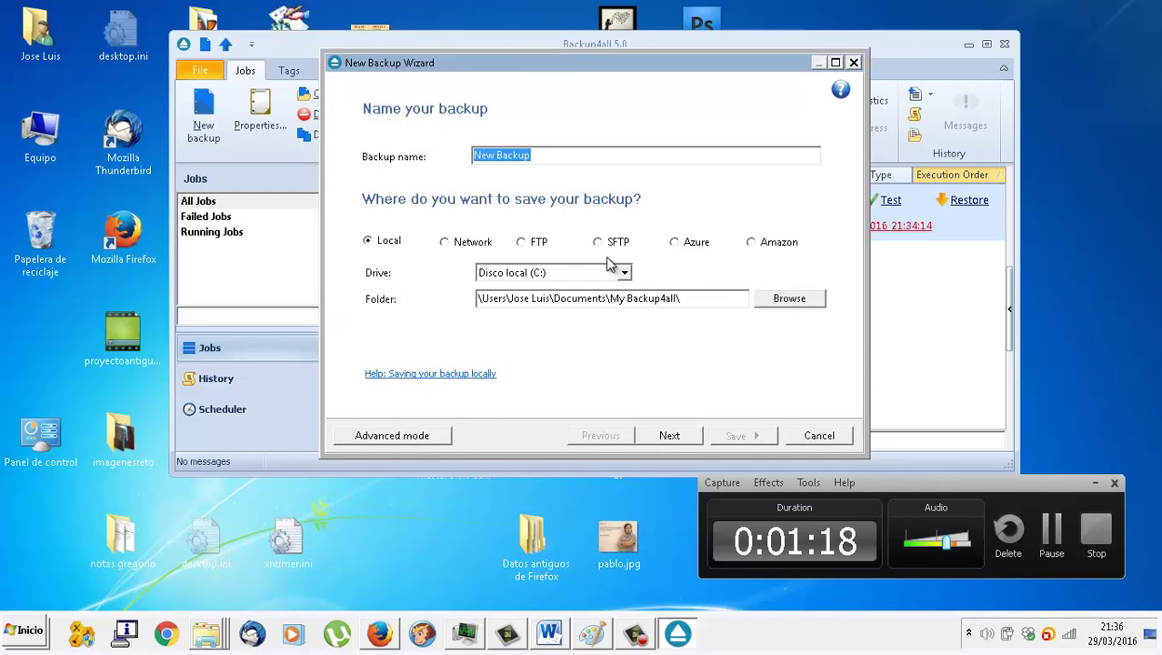
# Step: Name the backup "Copia Fotos" and choose local drive D (D:) as its destination
pyautogui.write('C')
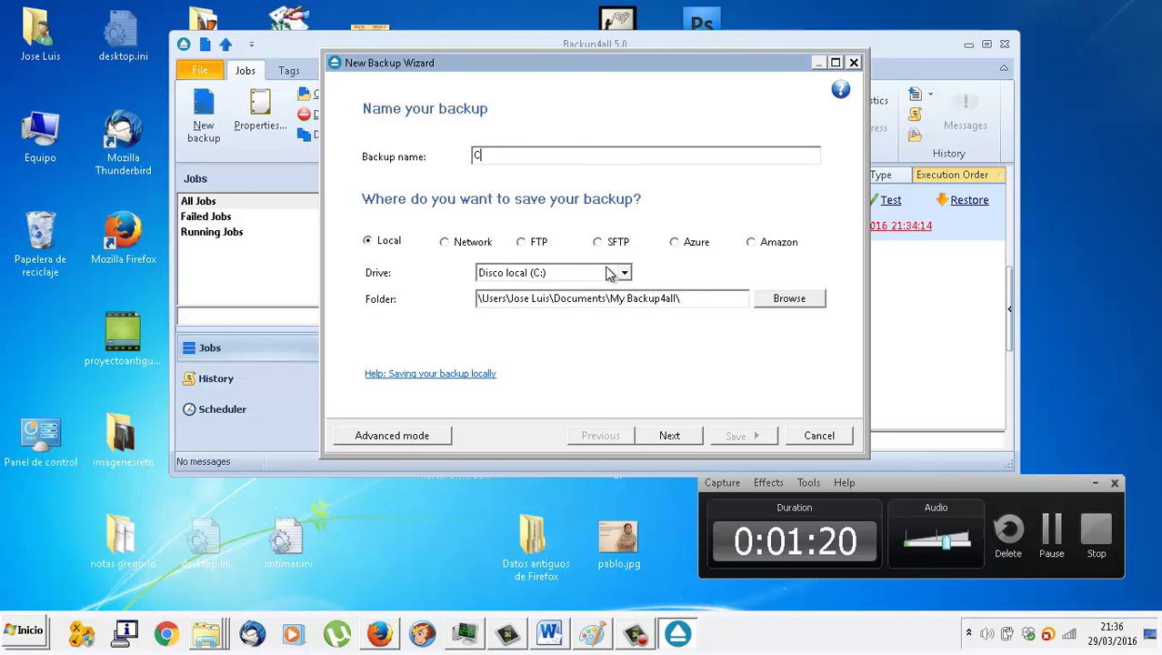
pyautogui.write('opia Fotos')
pyautogui.click(526, 271)
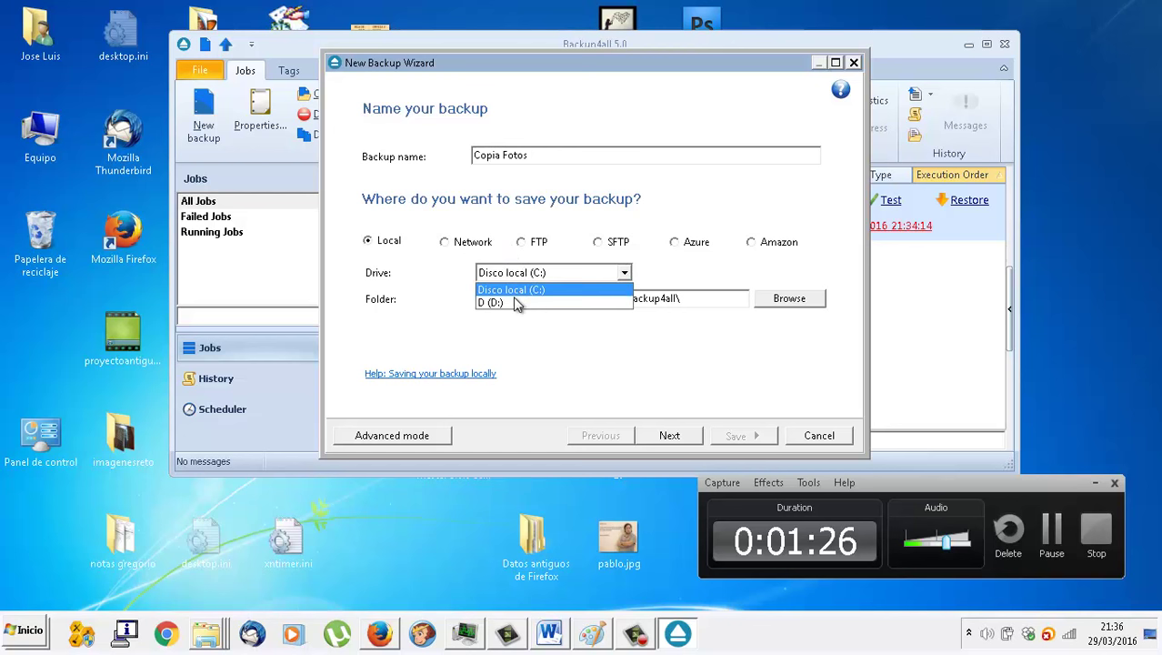
pyautogui.click(513, 300)
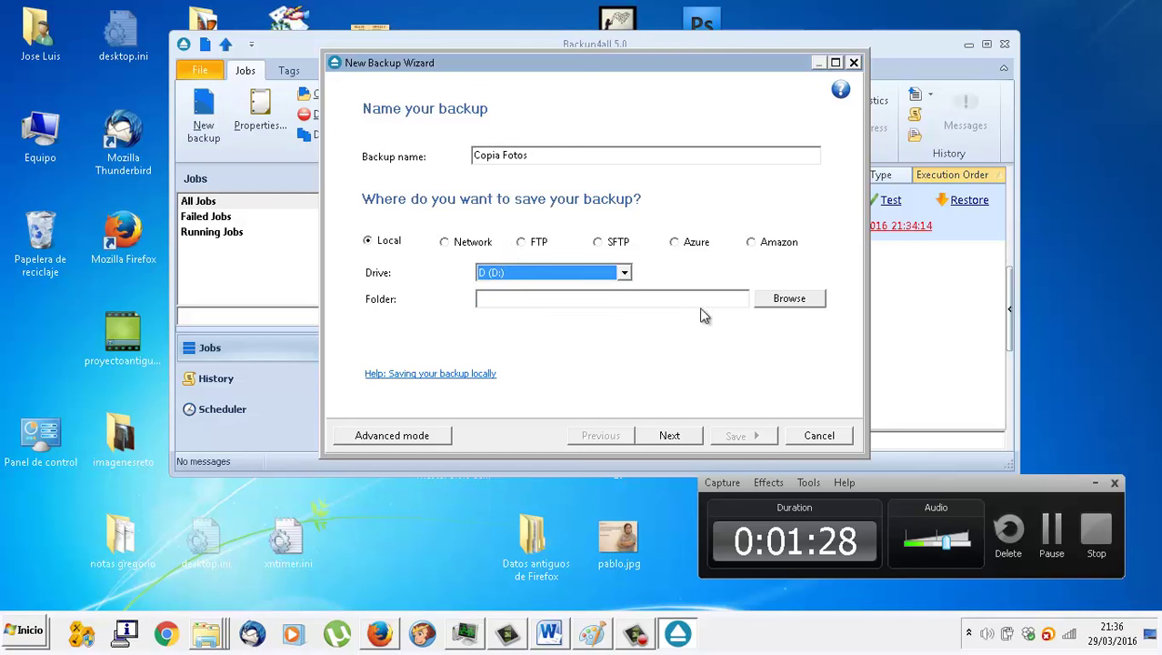
# Step: Create a SEGUFOTOS folder on drive D: as the backup destination and continue to the source selection
pyautogui.click(780, 300)
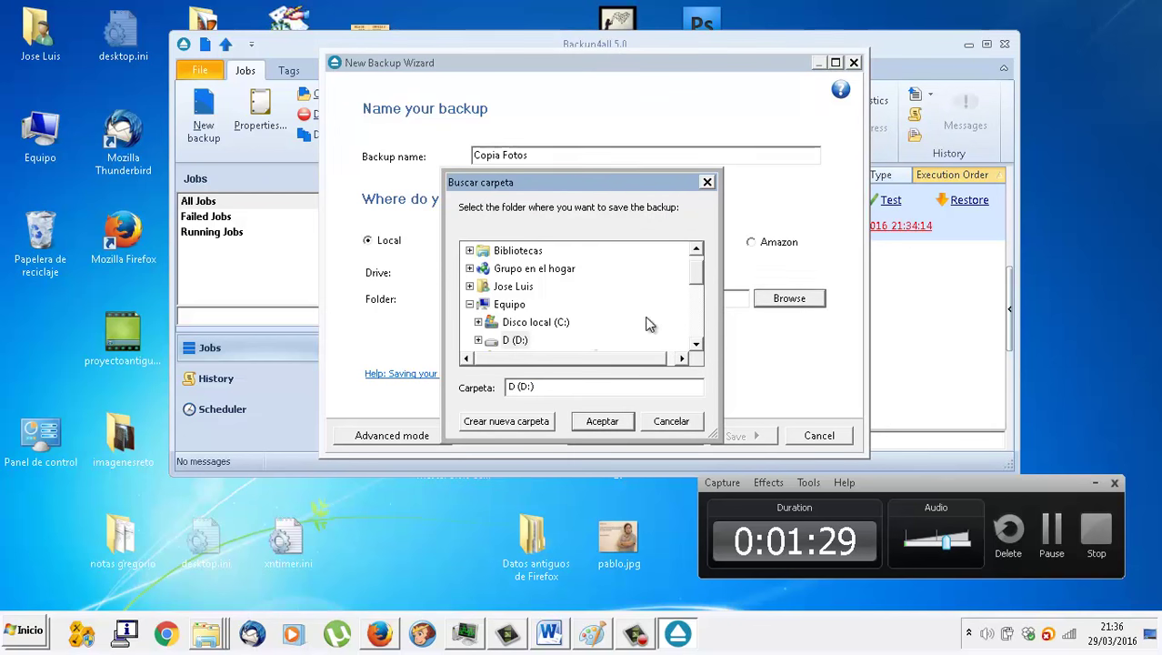
pyautogui.click(511, 341)
pyautogui.click(510, 422)
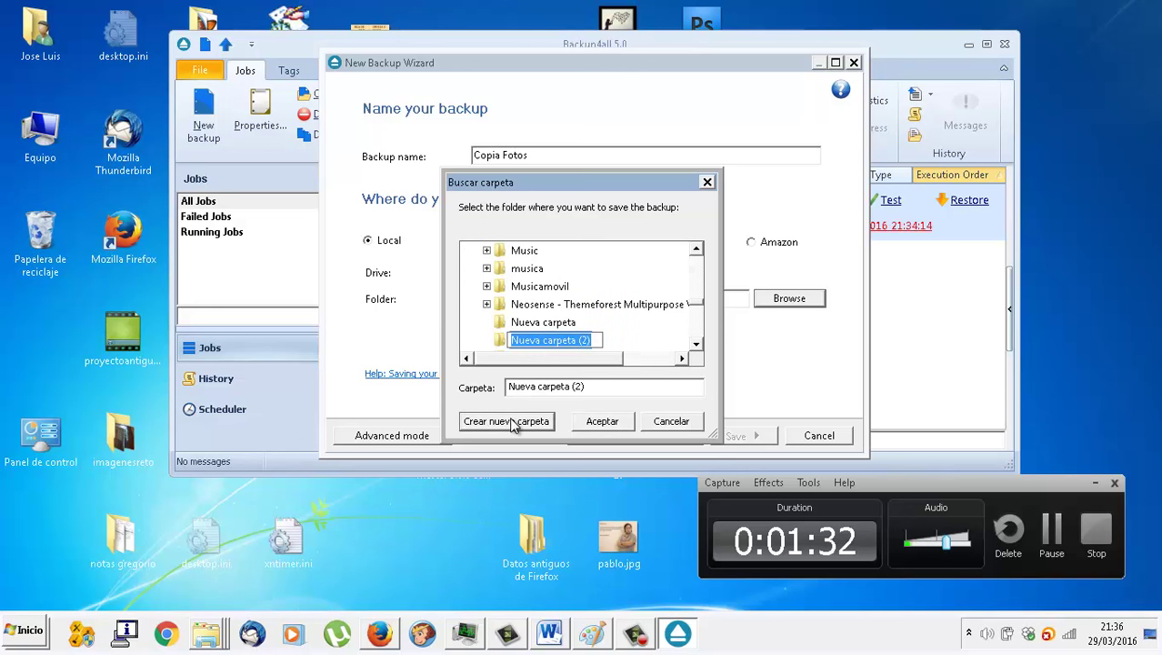
pyautogui.write('SEGUOFO')
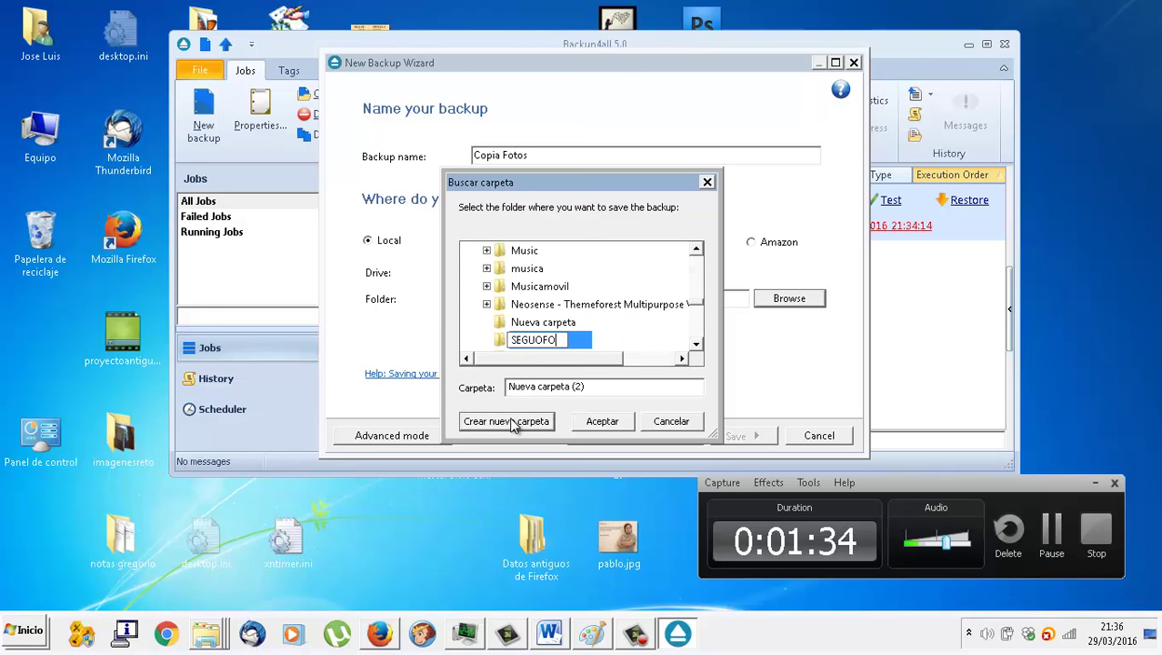
pyautogui.press('BackSpace')
pyautogui.press('BackSpace')
pyautogui.write('FOTOS')
pyautogui.press('Return')
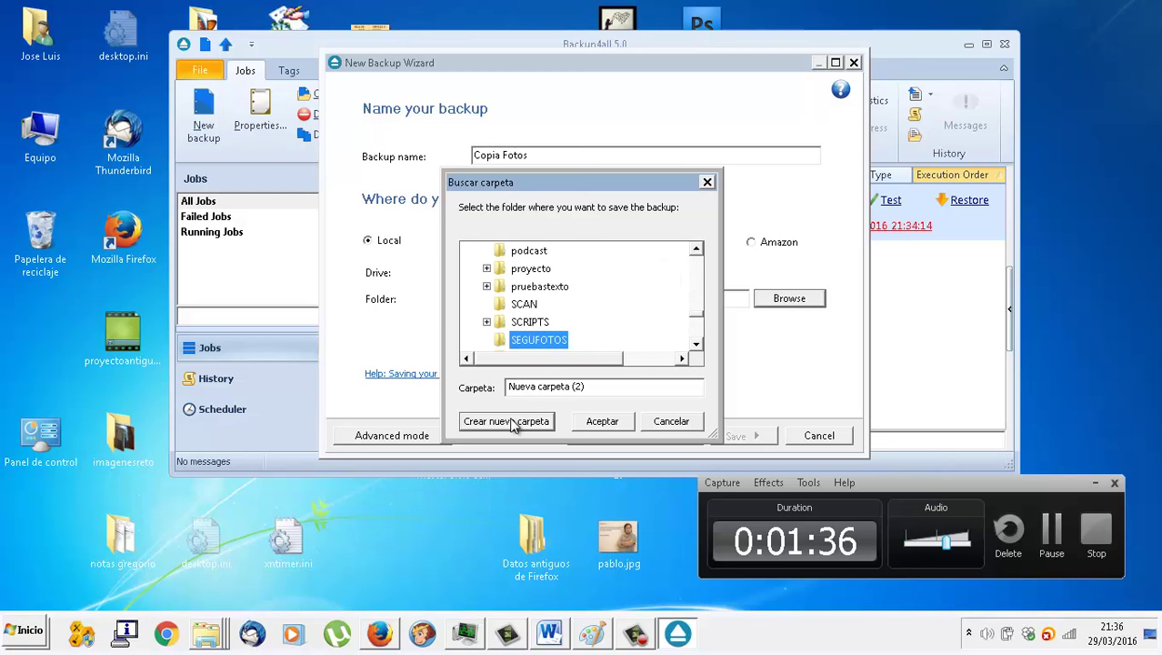
pyautogui.click(602, 422)
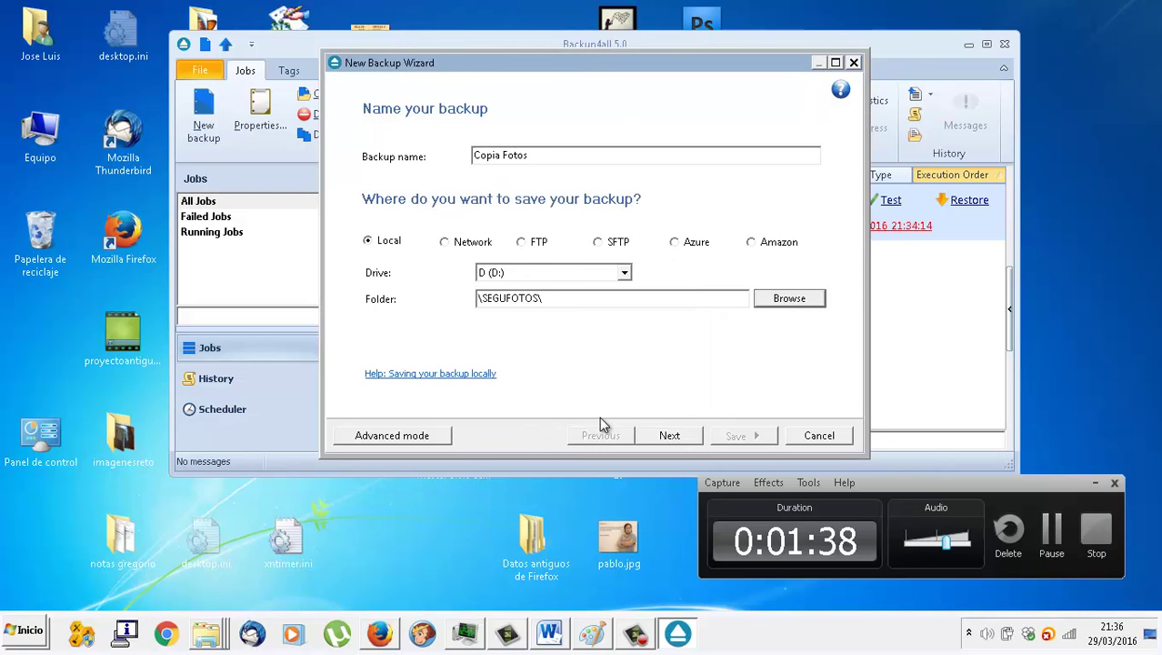
pyautogui.click(669, 436)
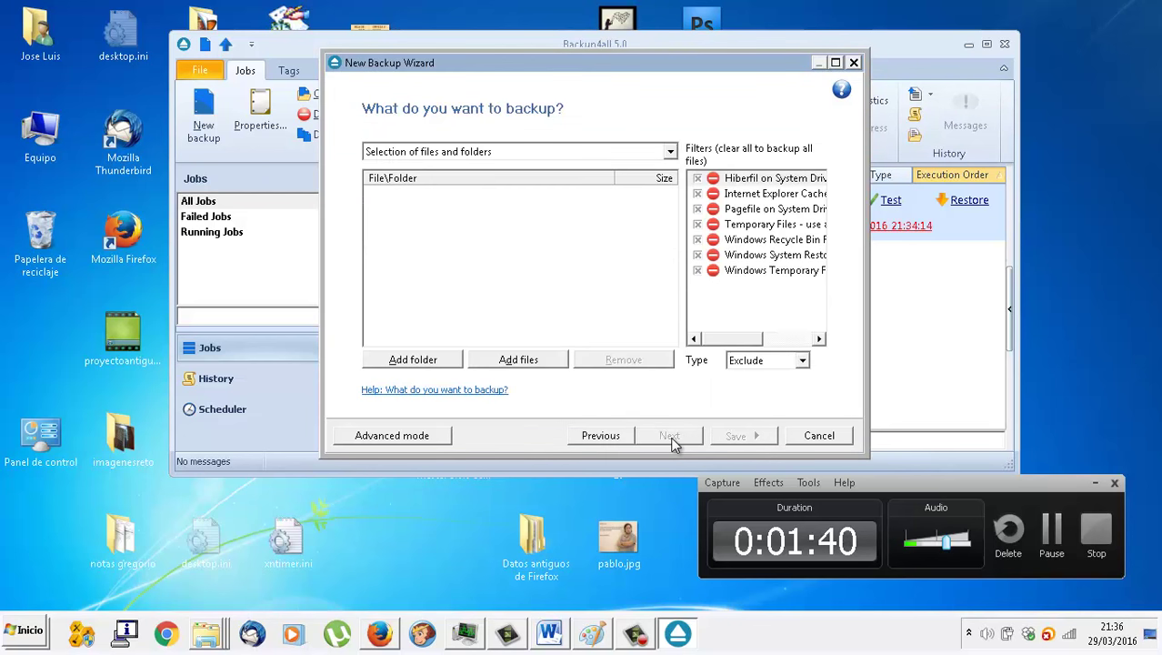
# Step: Add the fotos folder on drive D: to the backup sources and continue to the backup method
pyautogui.click(671, 153)
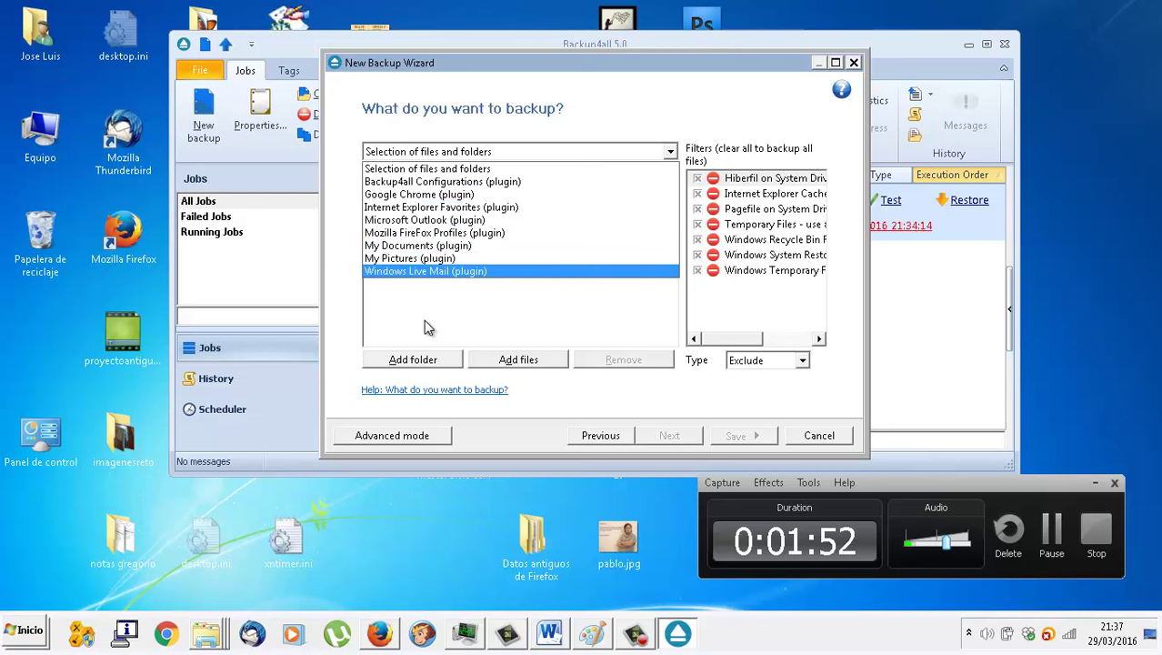
pyautogui.click(442, 368)
pyautogui.click(442, 369)
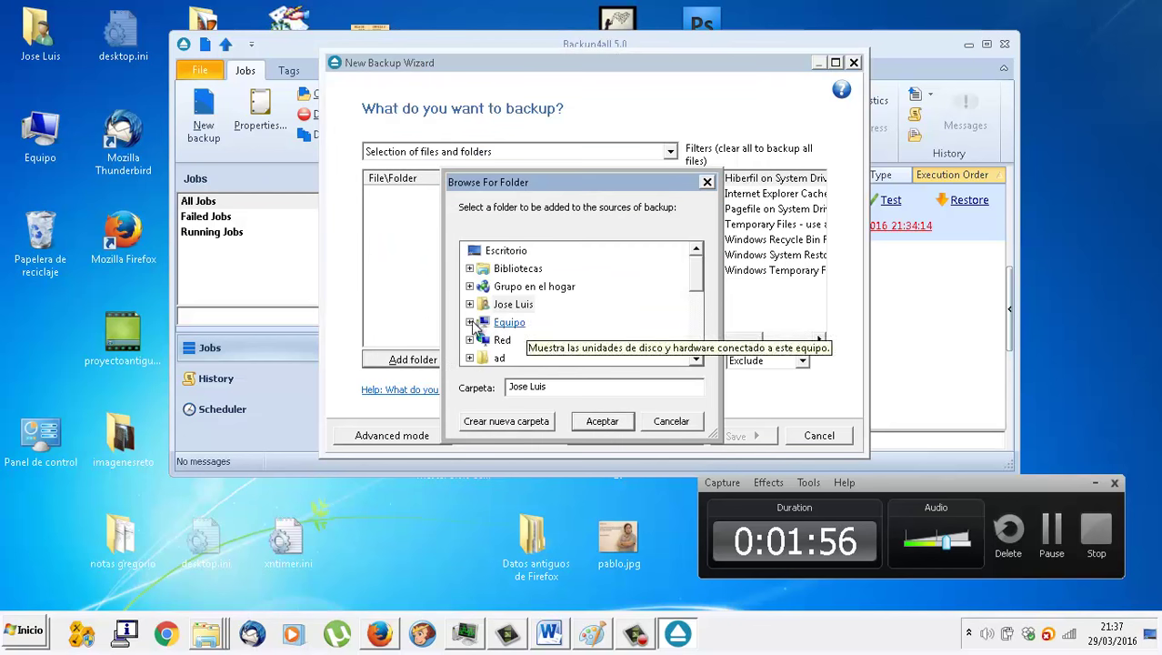
pyautogui.scroll(-1, 566, 314)
pyautogui.click(514, 253)
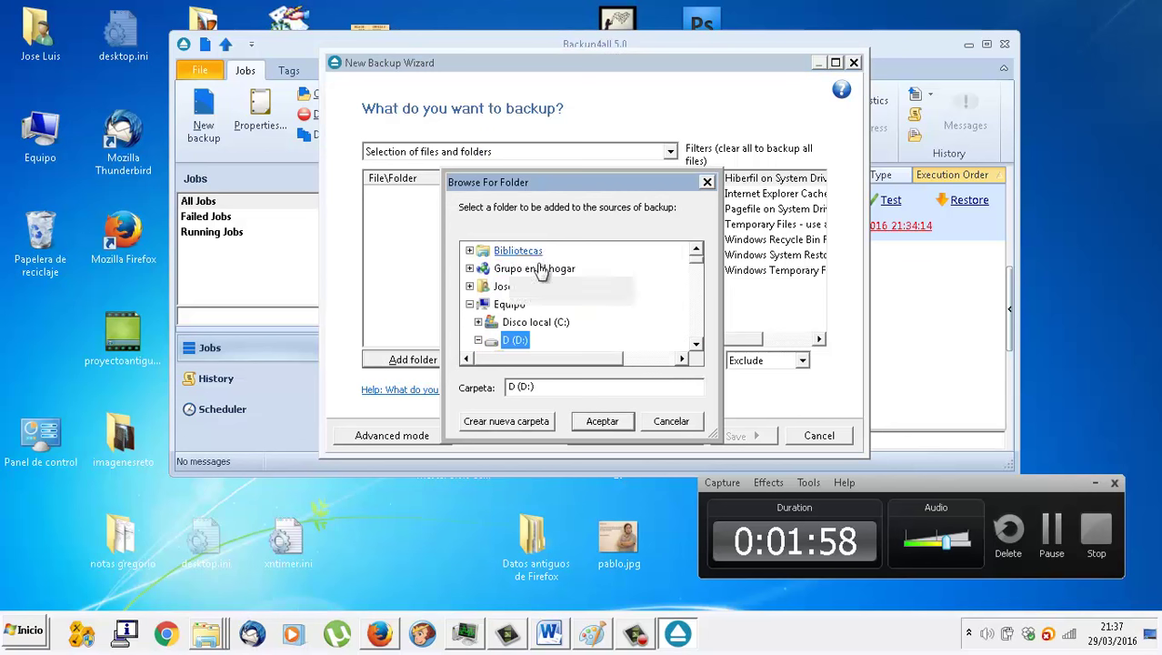
pyautogui.moveTo(697, 346); pyautogui.dragTo(699, 337)
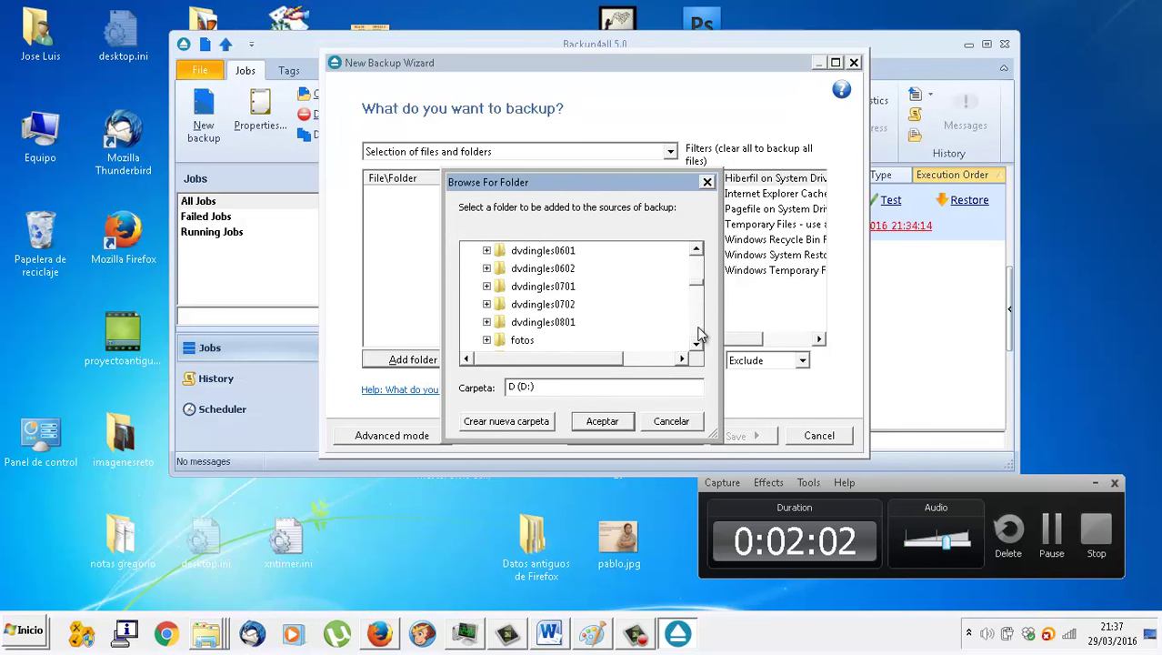
pyautogui.click(523, 340)
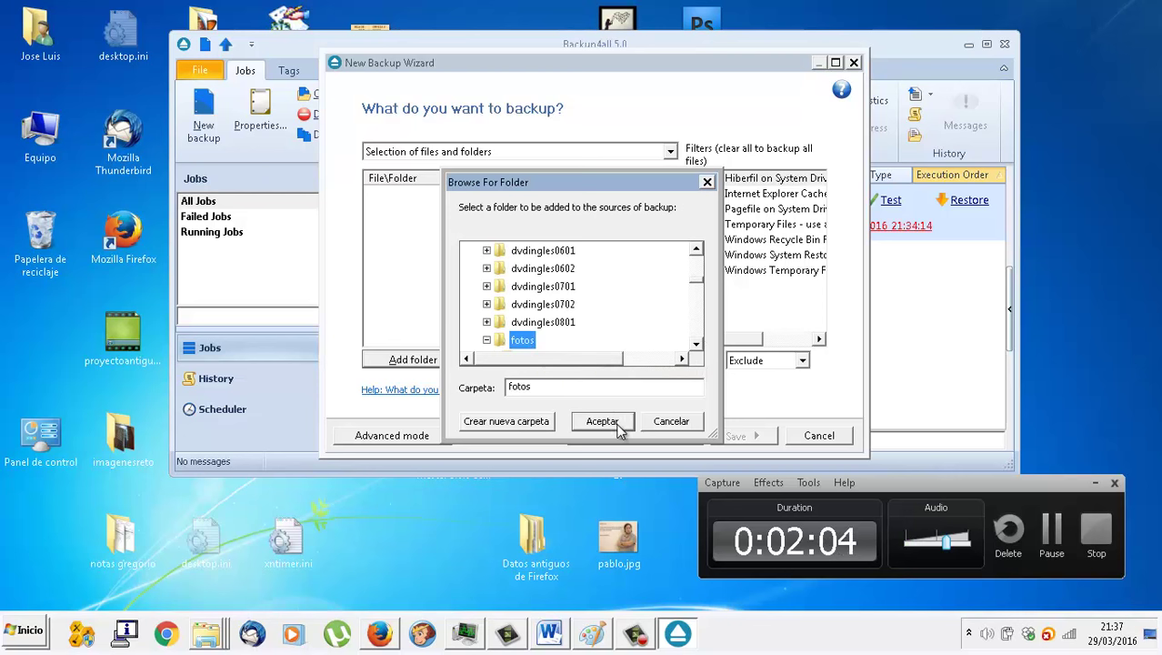
pyautogui.click(617, 423)
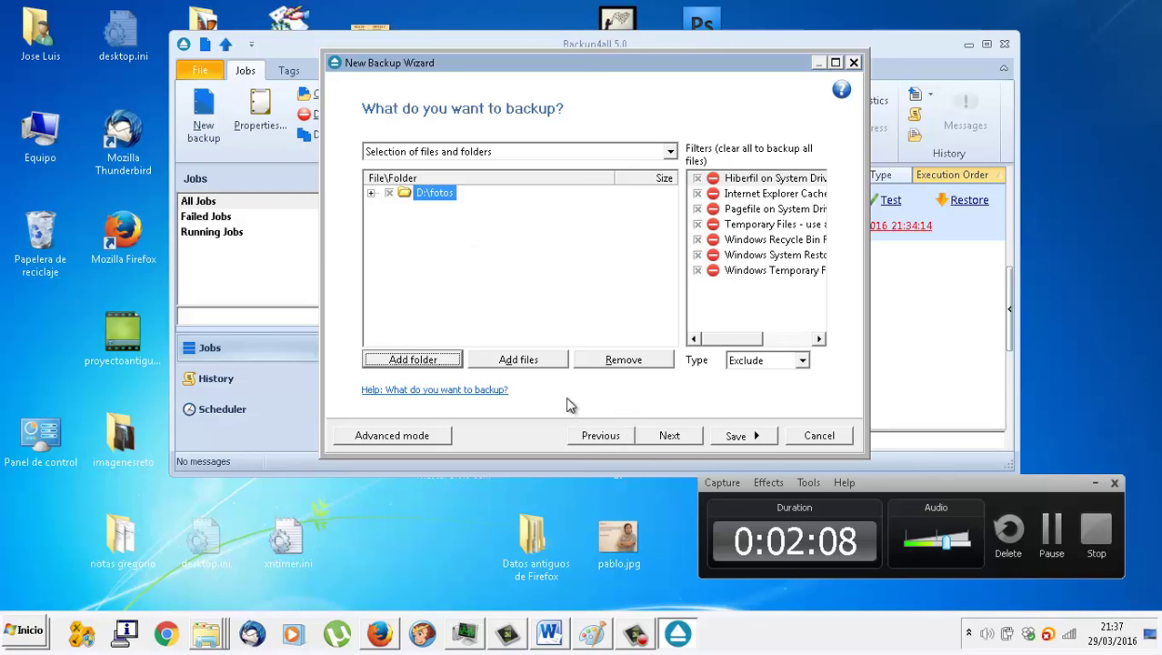
pyautogui.click(663, 435)
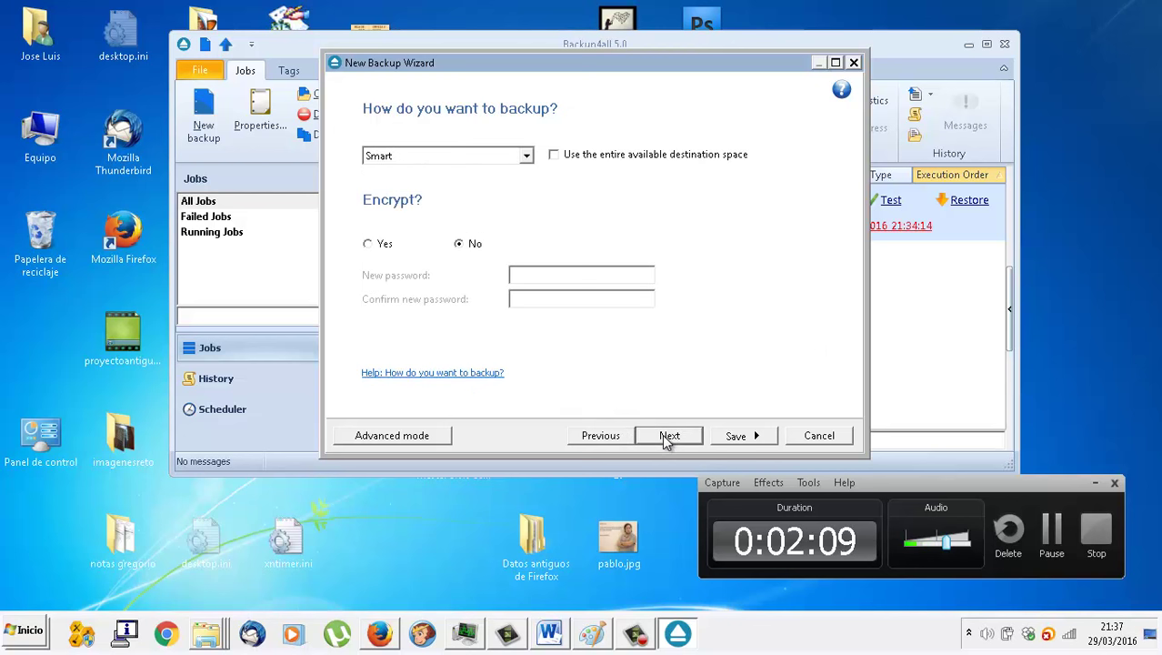
# Step: Look through the available backup types, keep Smart without encryption, and continue to the schedule
pyautogui.click(527, 157)
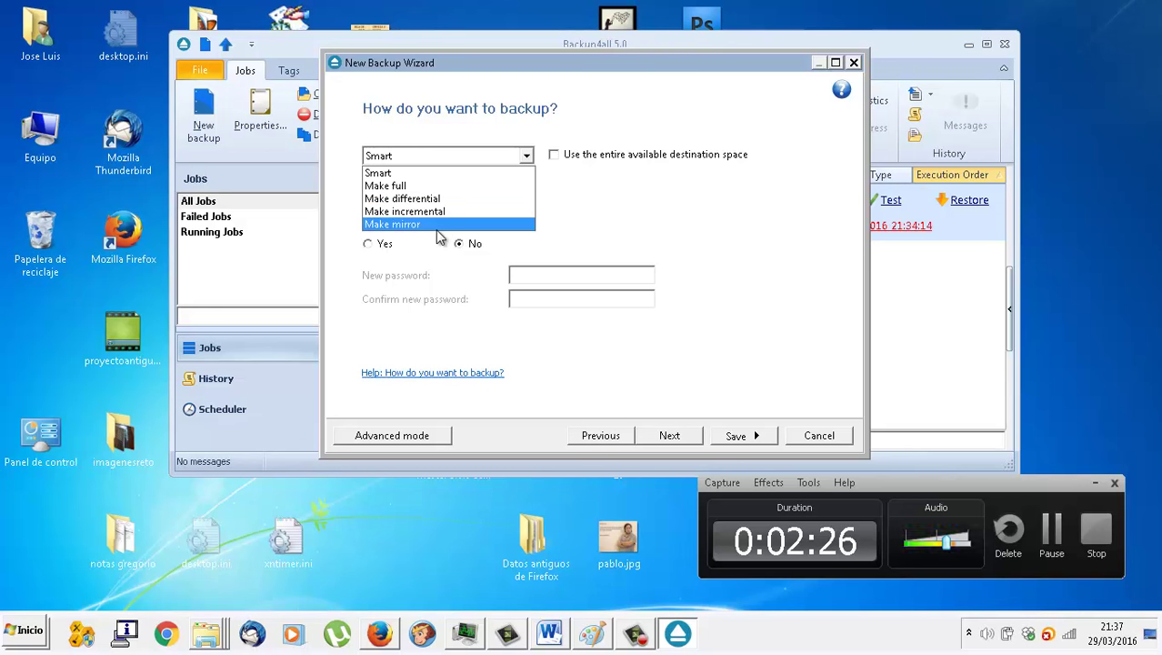
pyautogui.click(604, 229)
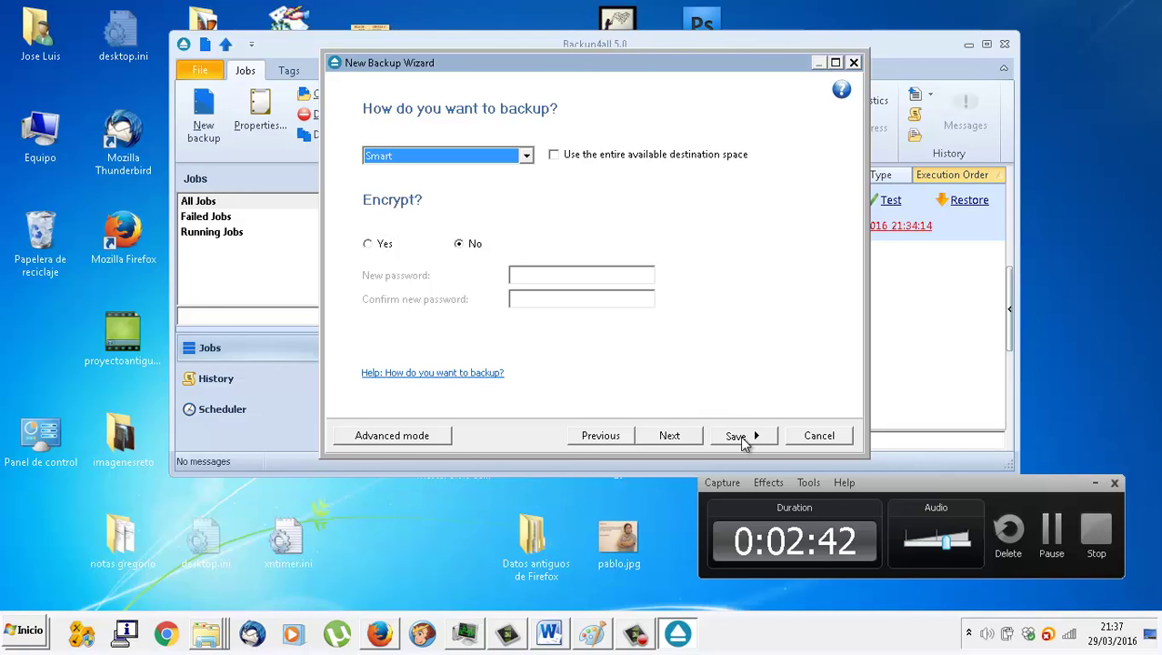
pyautogui.click(692, 437)
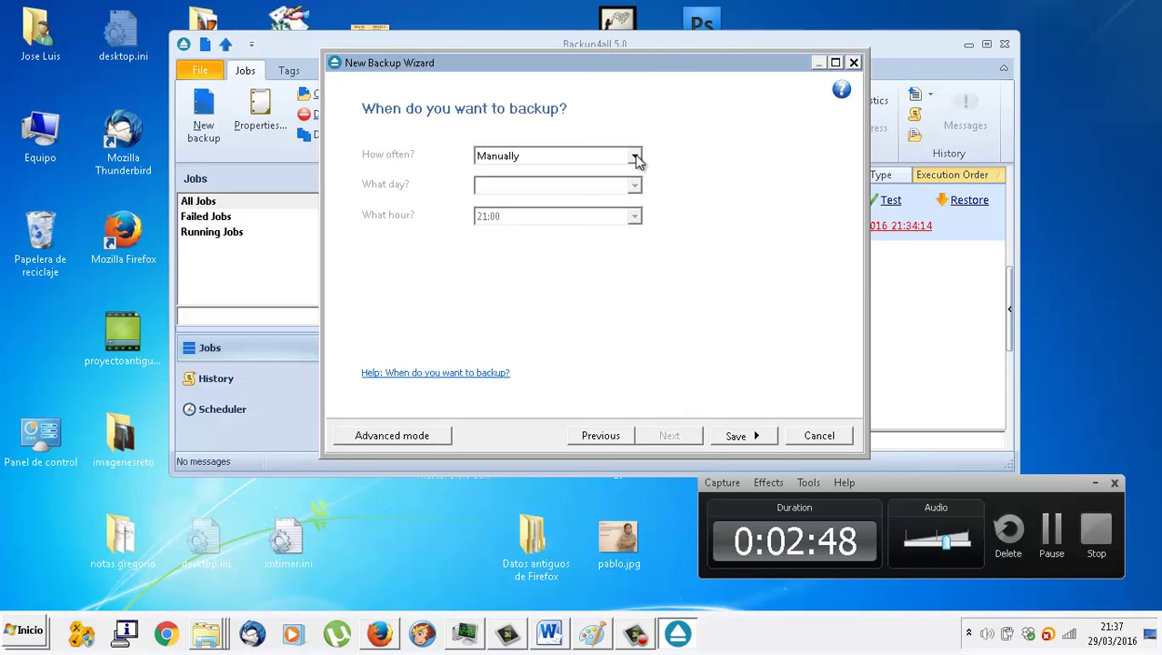
# Step: Try a Weekly frequency for the backup schedule
pyautogui.click(635, 158)
pyautogui.click(635, 157)
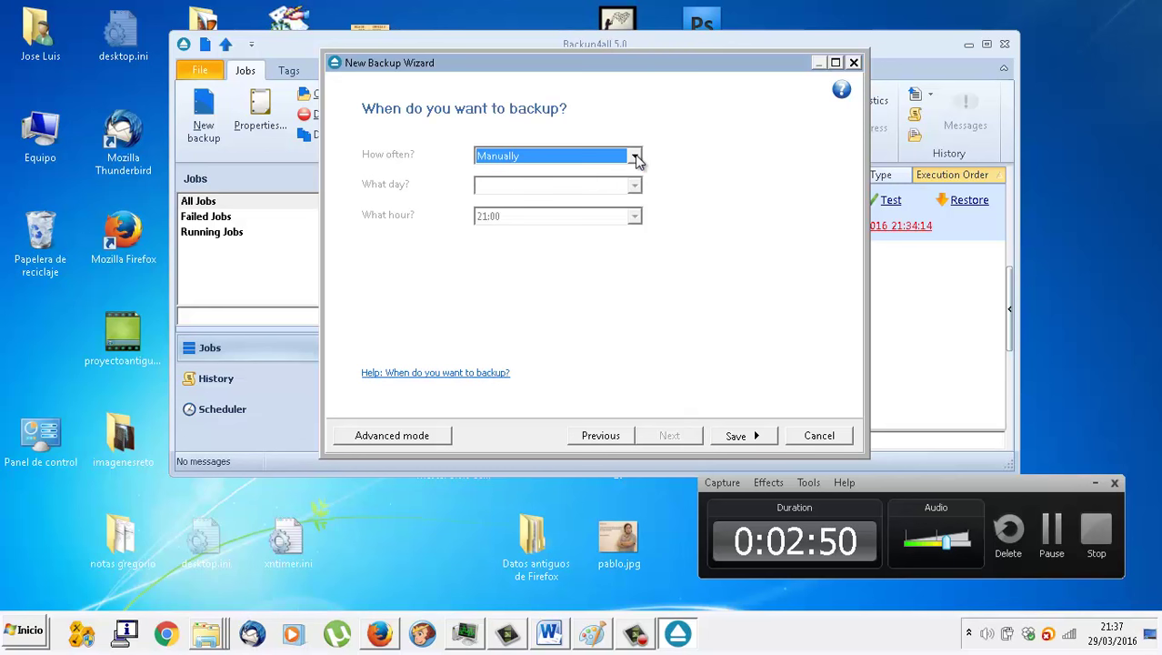
pyautogui.click(634, 156)
pyautogui.click(635, 157)
pyautogui.click(635, 156)
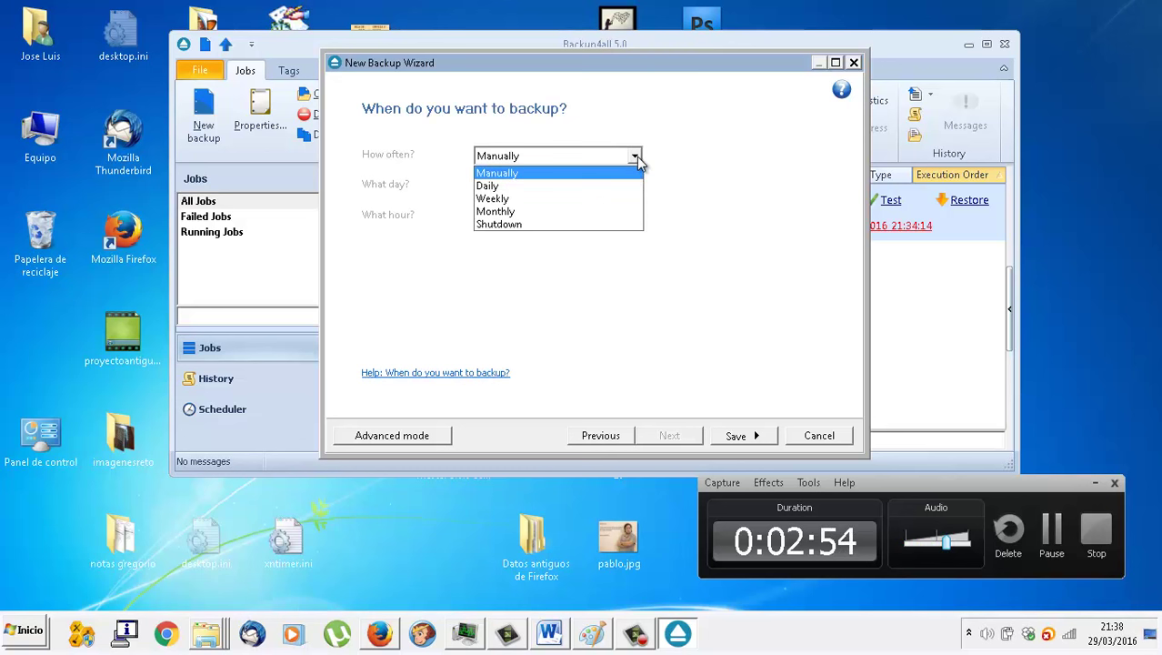
pyautogui.click(637, 156)
pyautogui.click(636, 157)
pyautogui.click(636, 157)
pyautogui.click(636, 159)
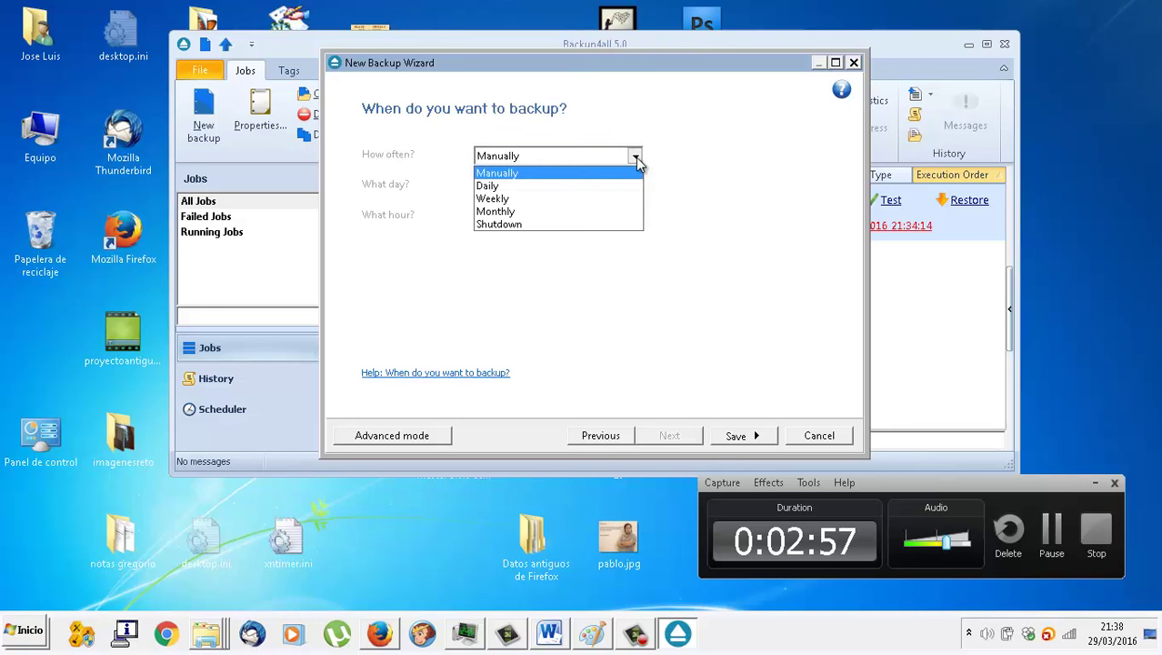
pyautogui.click(545, 195)
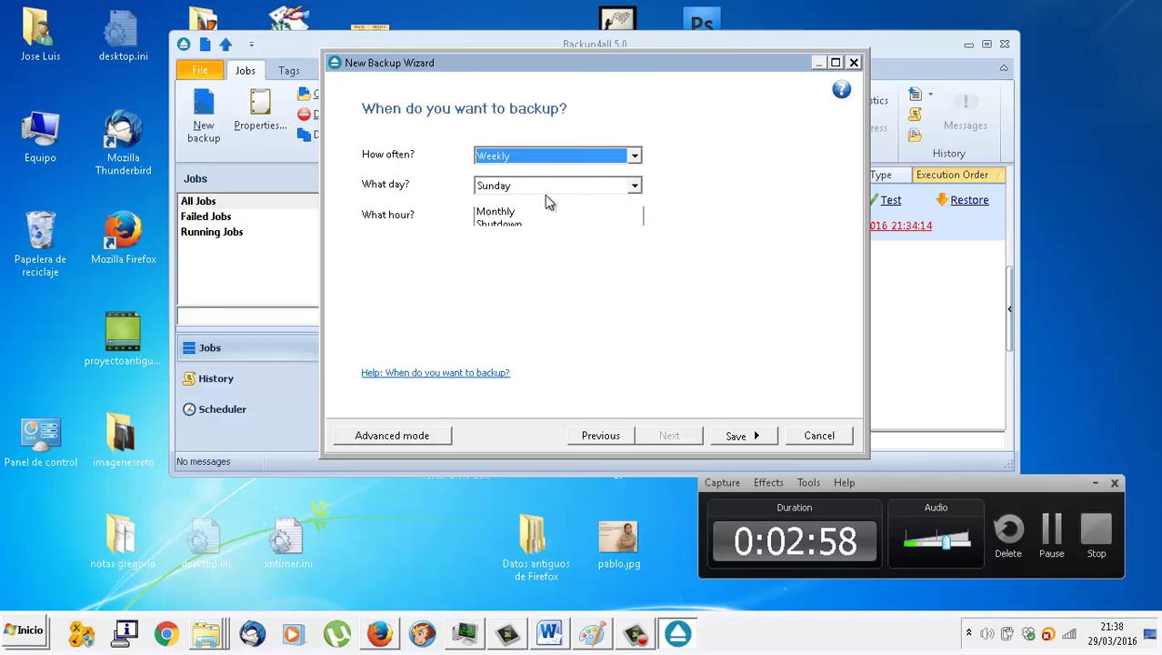
# Step: Set the backup frequency to Manually and save the new backup job
pyautogui.click(637, 158)
pyautogui.click(630, 173)
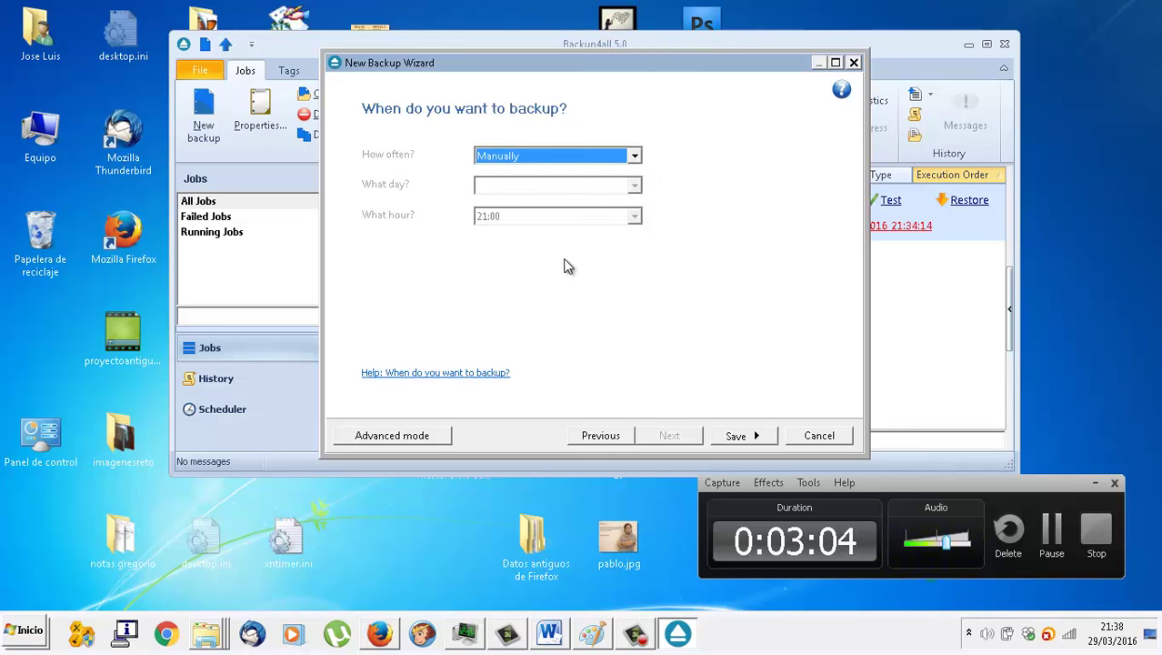
pyautogui.click(732, 436)
pyautogui.click(800, 438)
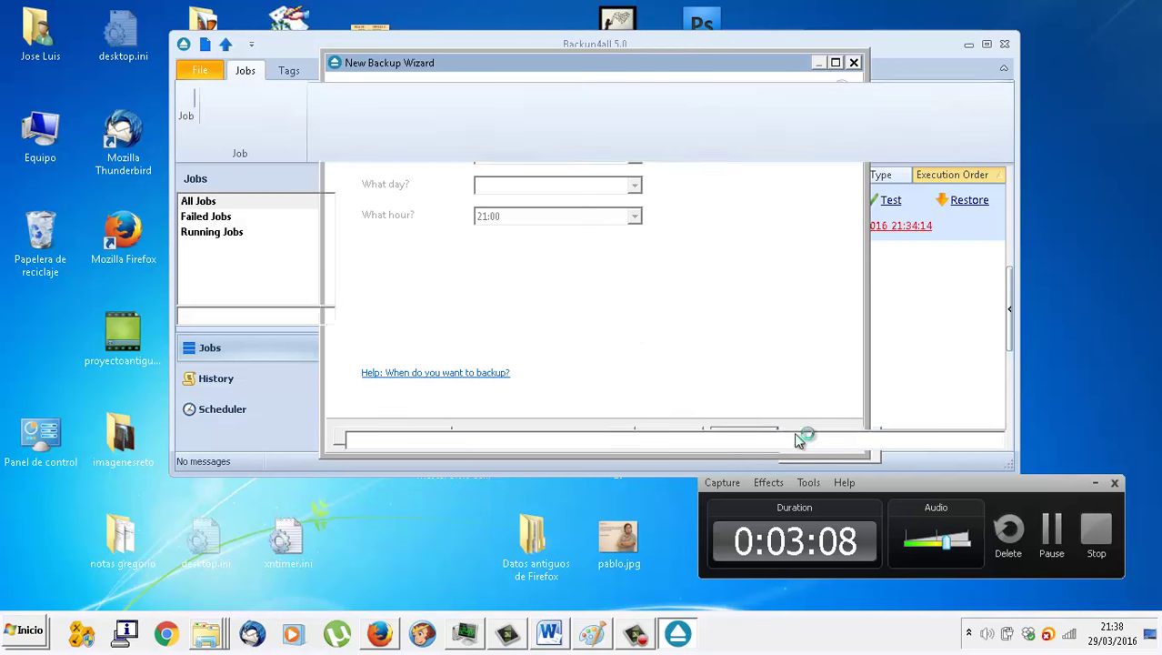